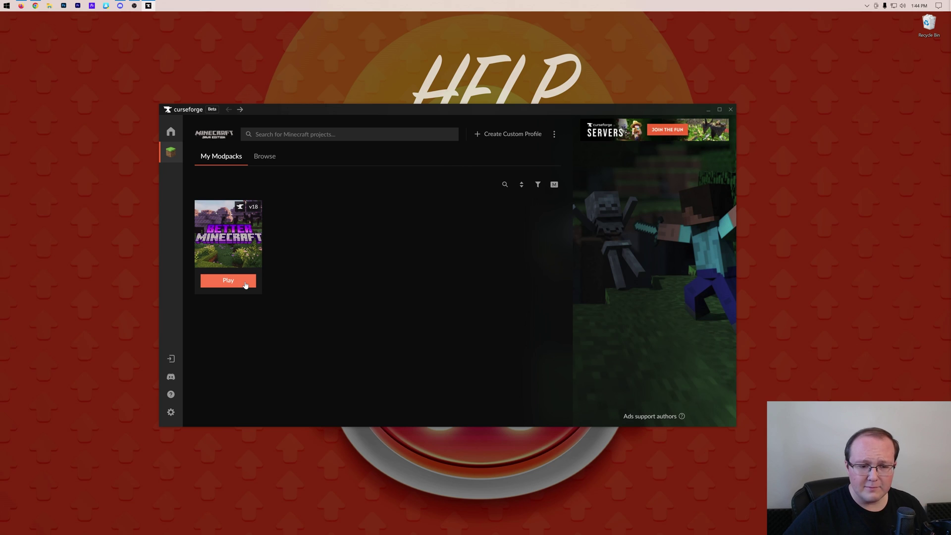
Launch the Better MC modpack from its card in CurseForge
left_click(245, 285)
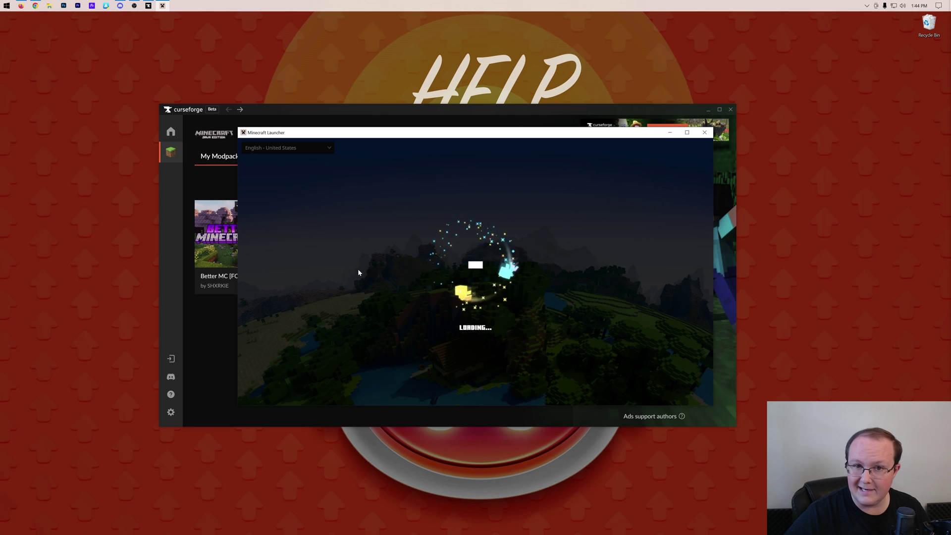
Open the Better MC installation's editor and check the maximum memory in its Java arguments
left_click(379, 161)
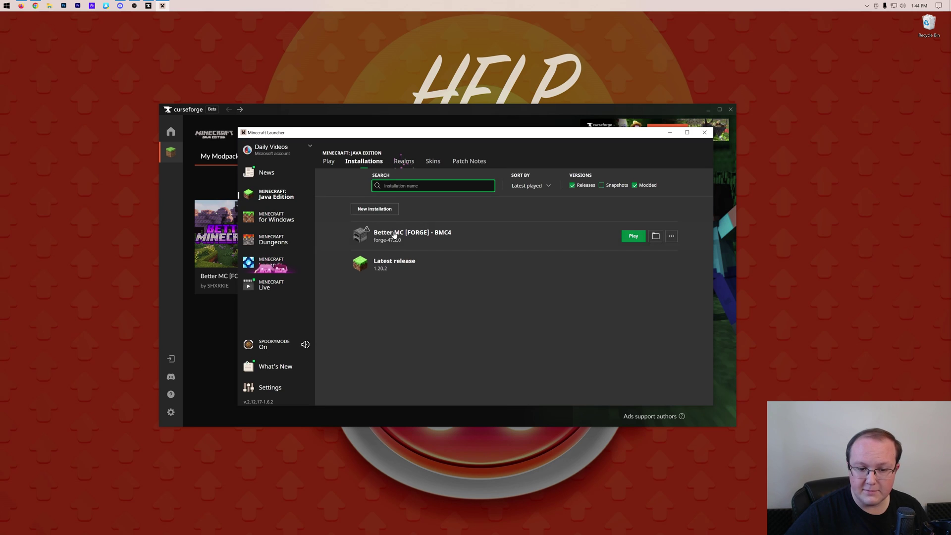
left_click(655, 236)
left_click(666, 251)
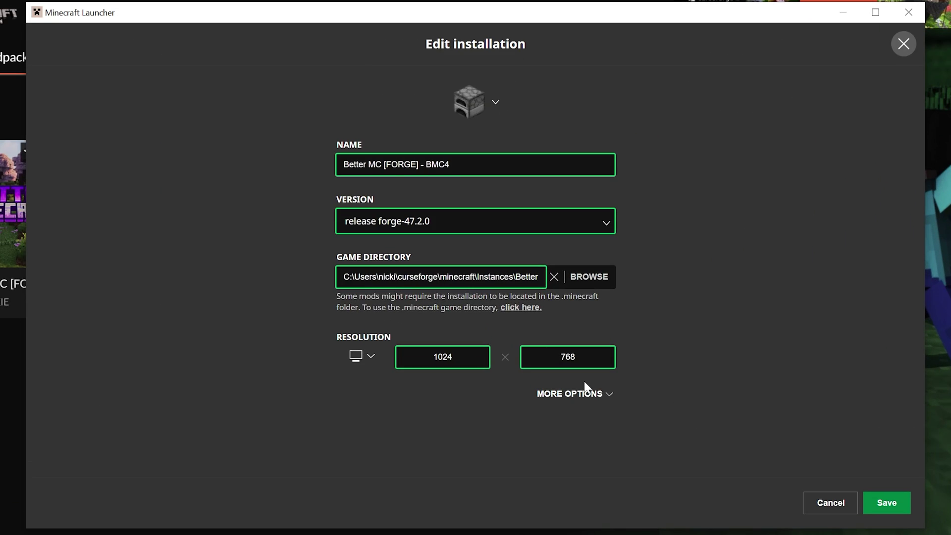
left_click(531, 335)
left_click_drag(387, 451, 356, 451)
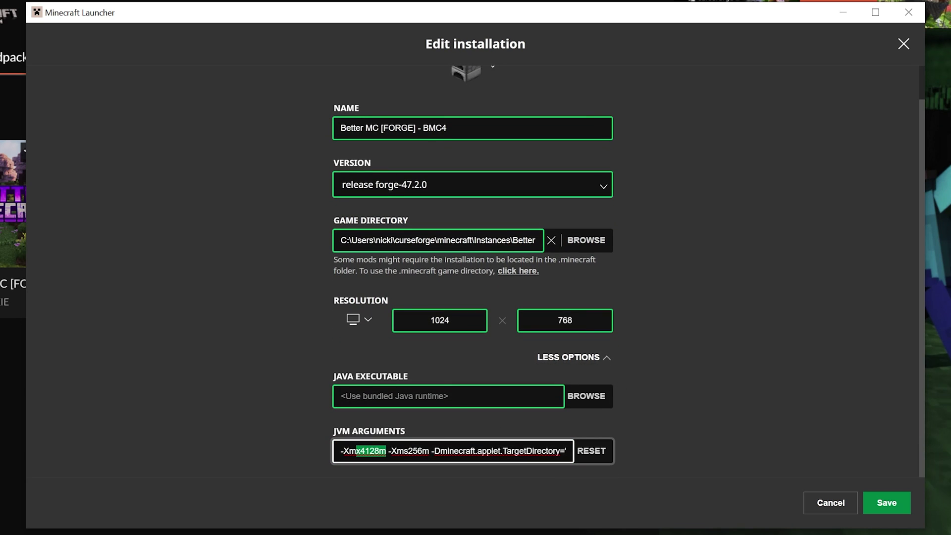
Set the installation's resolution to 2560x1440, save it, and close the Minecraft Launcher
left_click(358, 319)
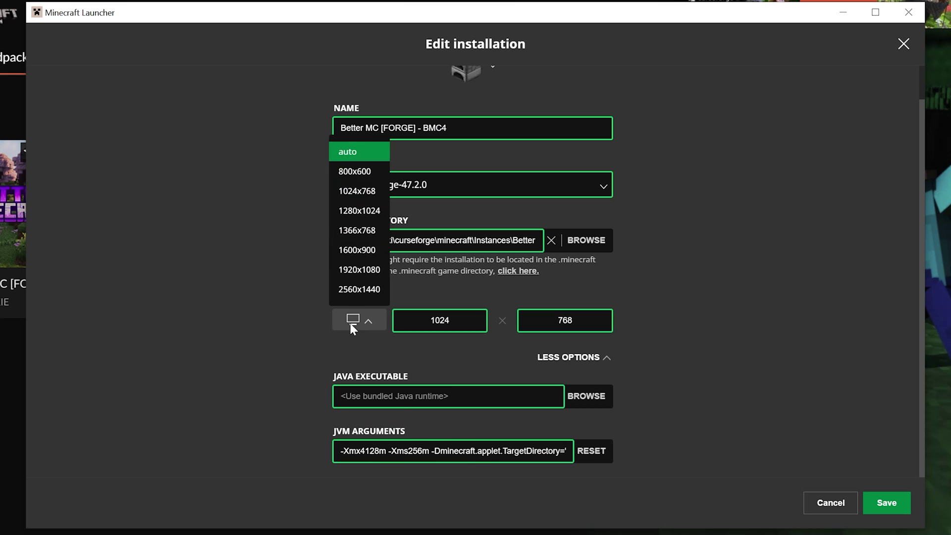
left_click(358, 295)
left_click(877, 502)
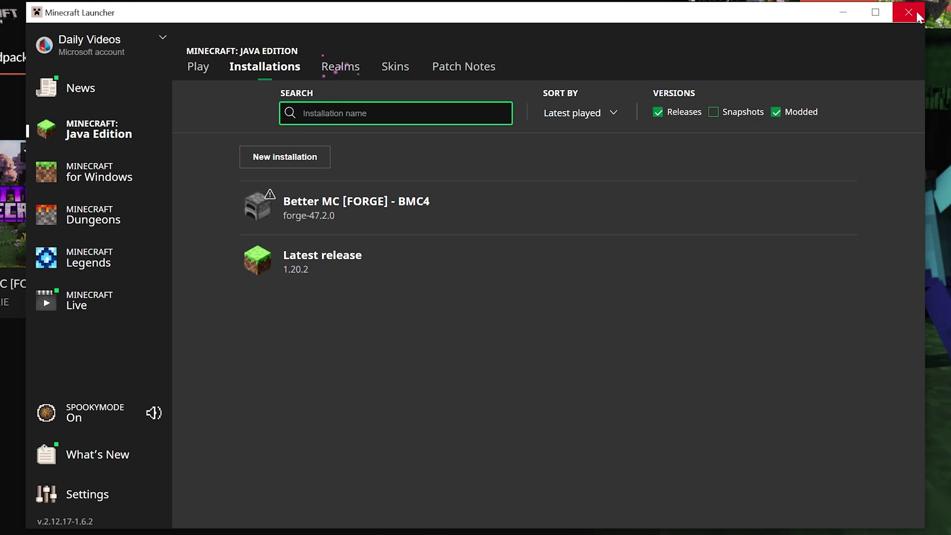
left_click(916, 11)
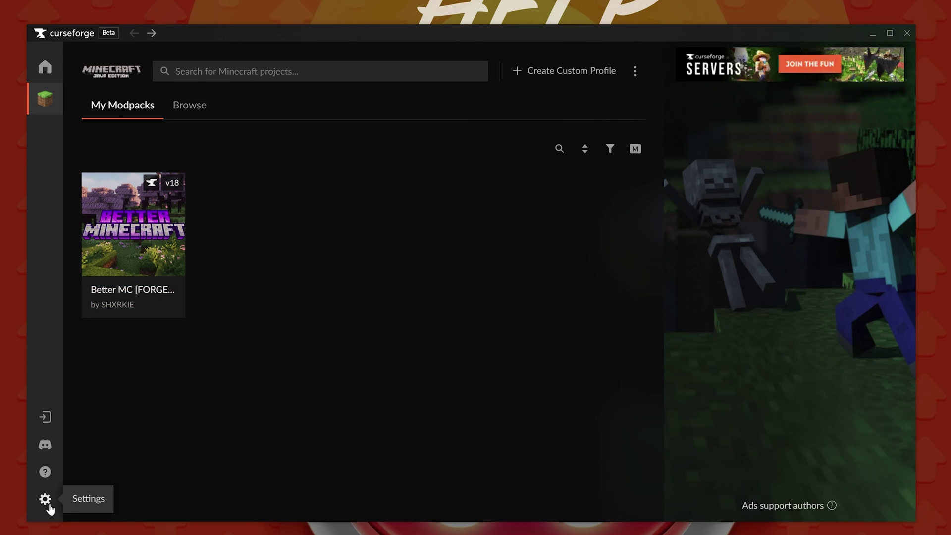
Go to CurseForge's Minecraft settings and scroll to Java Settings, showing 4128MB allocated
left_click(45, 499)
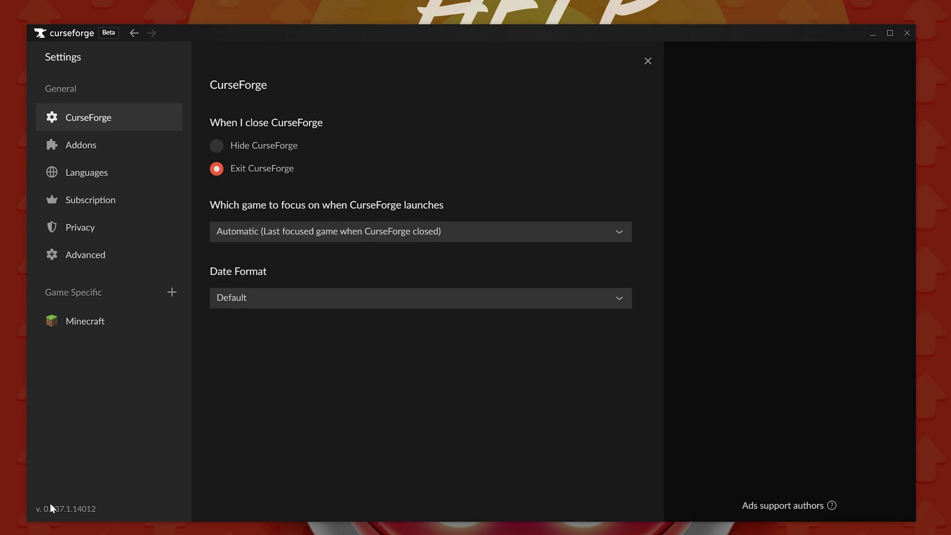
left_click(79, 320)
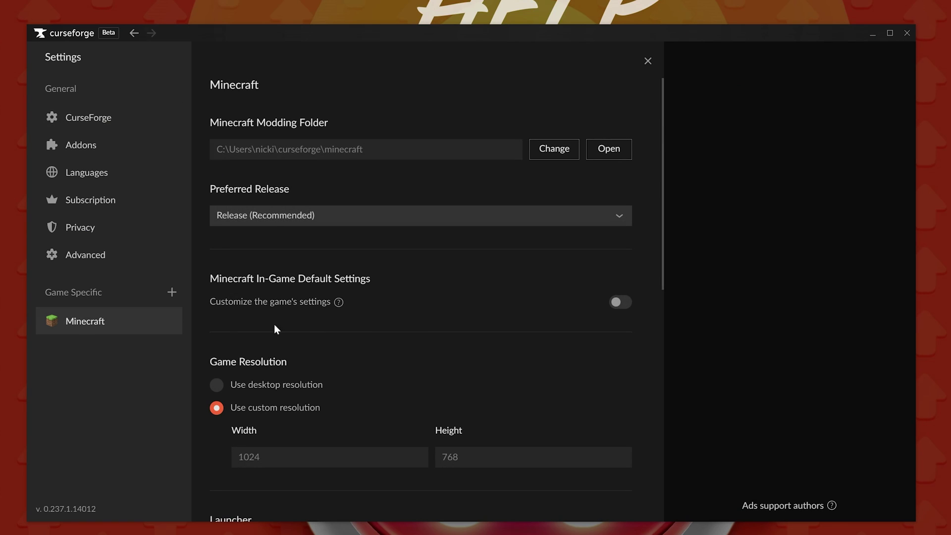
scroll(463, 325, "down", 10)
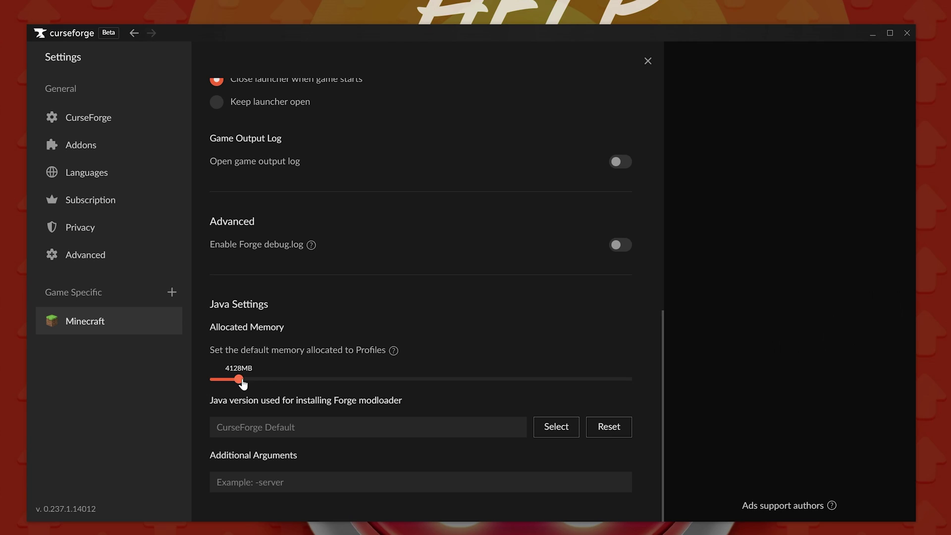
Drag the Allocated Memory slider from 4128MB up to 10560MB
left_click_drag(242, 382, 279, 389)
Delete a digit from the custom game width so the resolution reads 2460 x 1440
scroll(377, 304, "up", 7)
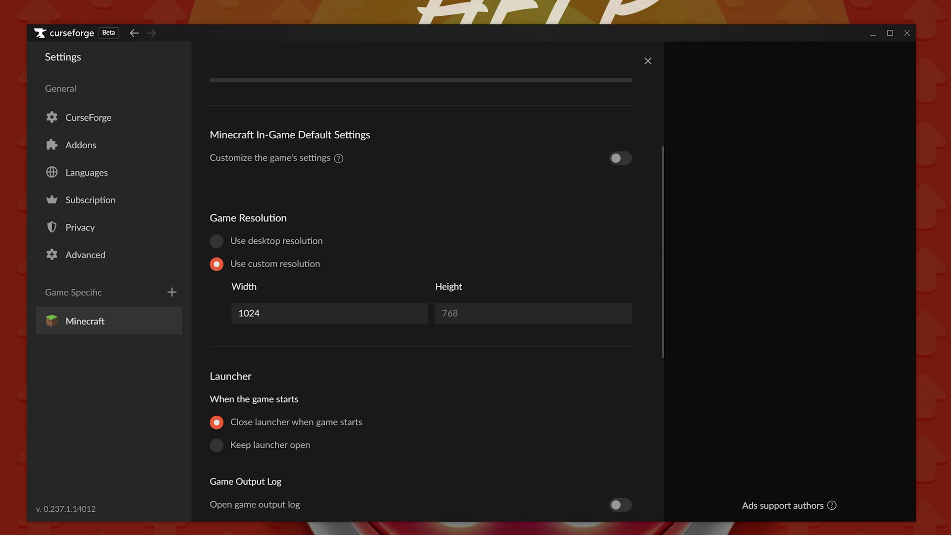
key("BackSpace")
key("BackSpace")
key("BackSpace")
key("BackSpace")
scroll(446, 372, "down", 3)
scroll(446, 373, "up", 2)
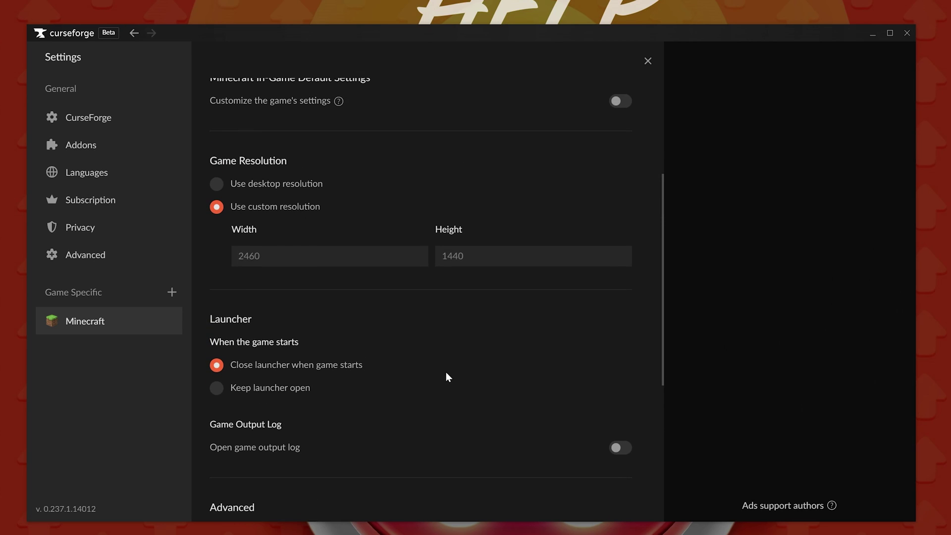
scroll(544, 164, "up", 4)
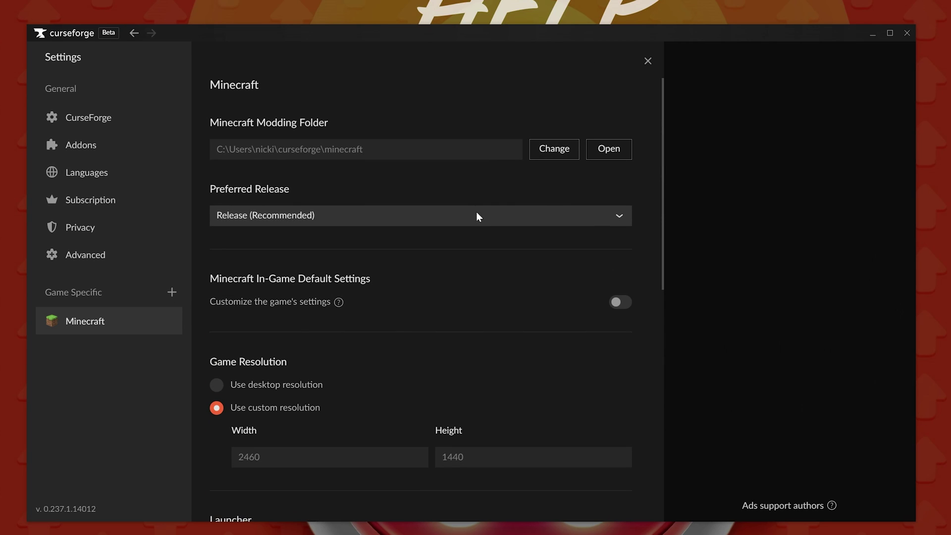
Leave settings, return to My Modpacks, and relaunch Better MC
left_click(92, 117)
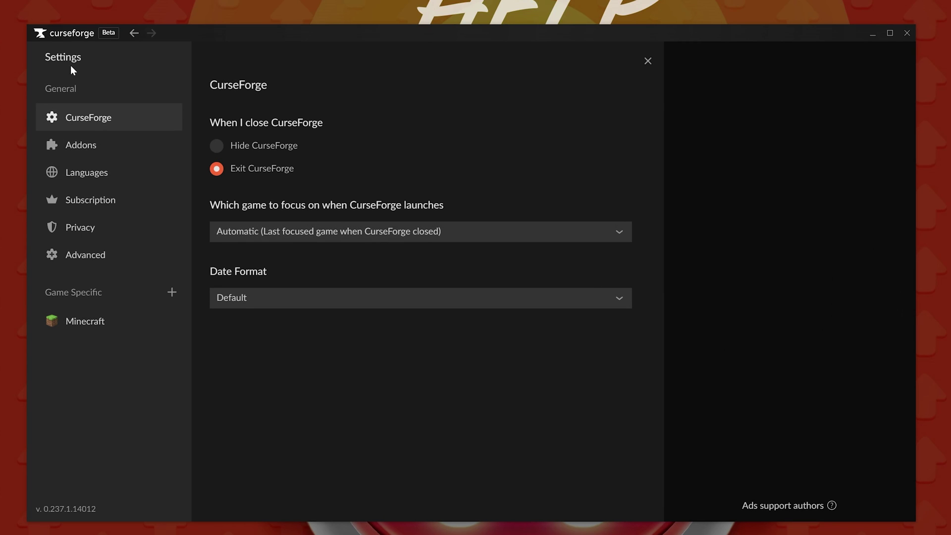
left_click(134, 33)
mouse_move(109, 319)
left_click(111, 300)
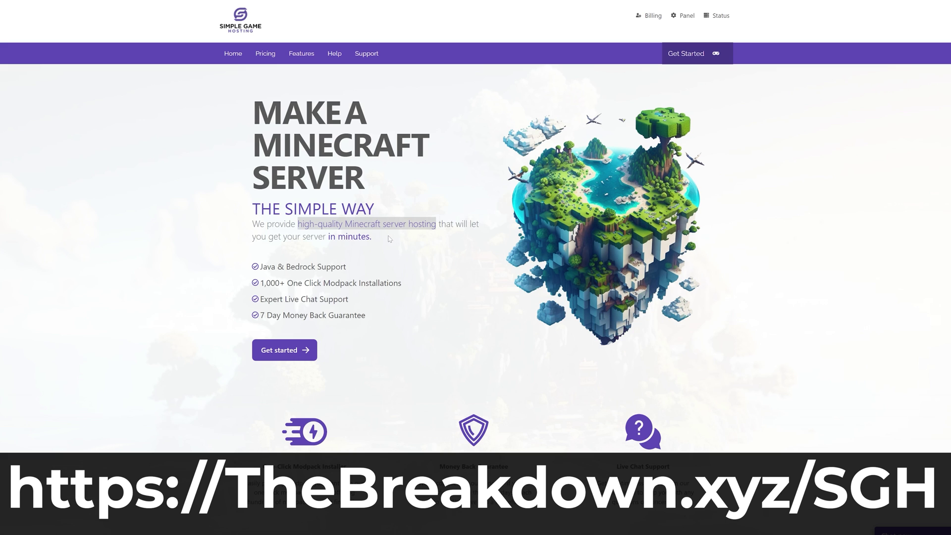
Highlight the Expert Live Chat Support and One-Click Modpack Installer lines in the guide
left_click_drag(260, 299, 350, 302)
scroll(369, 303, "down", 4)
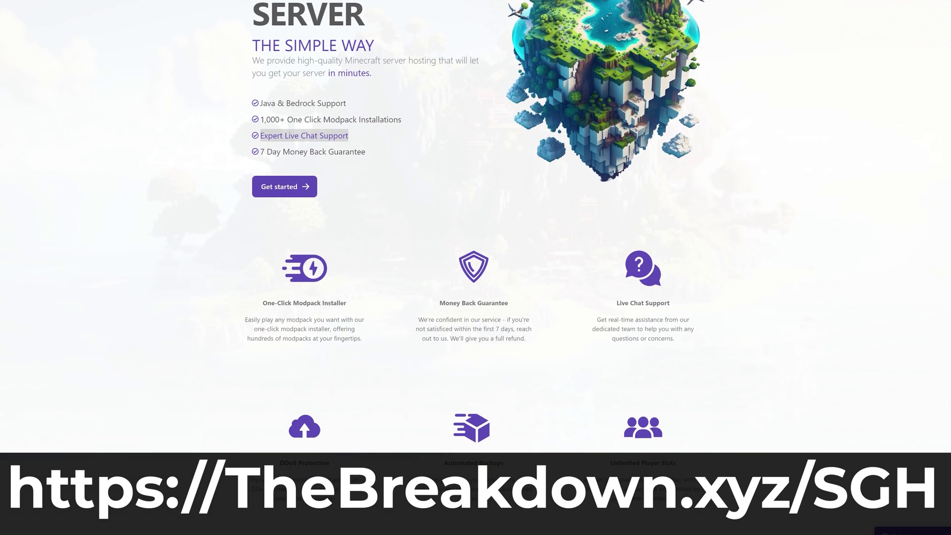
left_click_drag(263, 263, 348, 264)
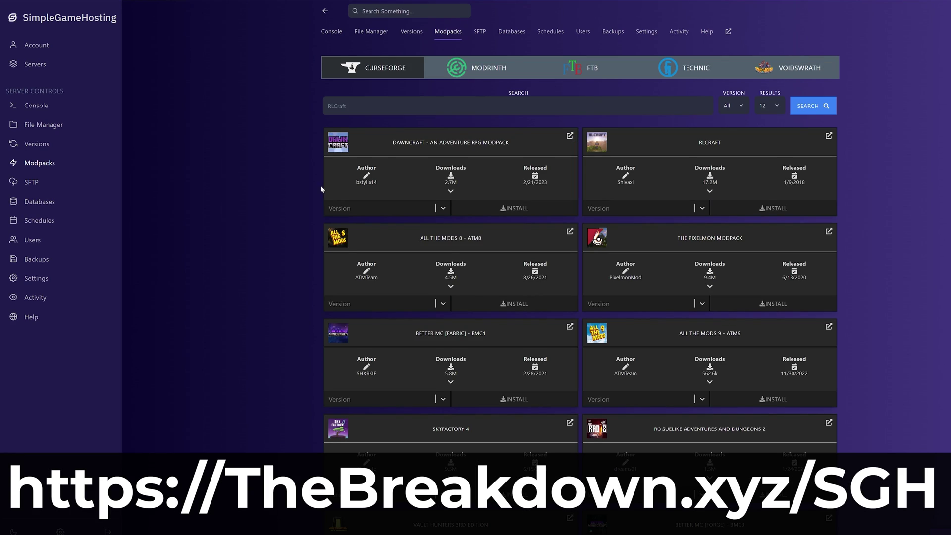
Choose DawnCraft 1.27_hf, start its installation, then back out
left_click(377, 209)
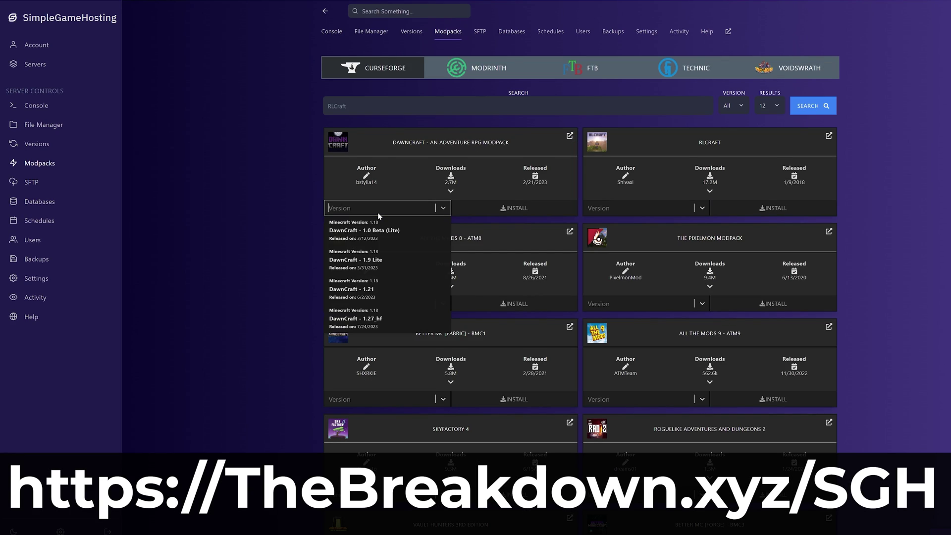
left_click(381, 322)
left_click(495, 214)
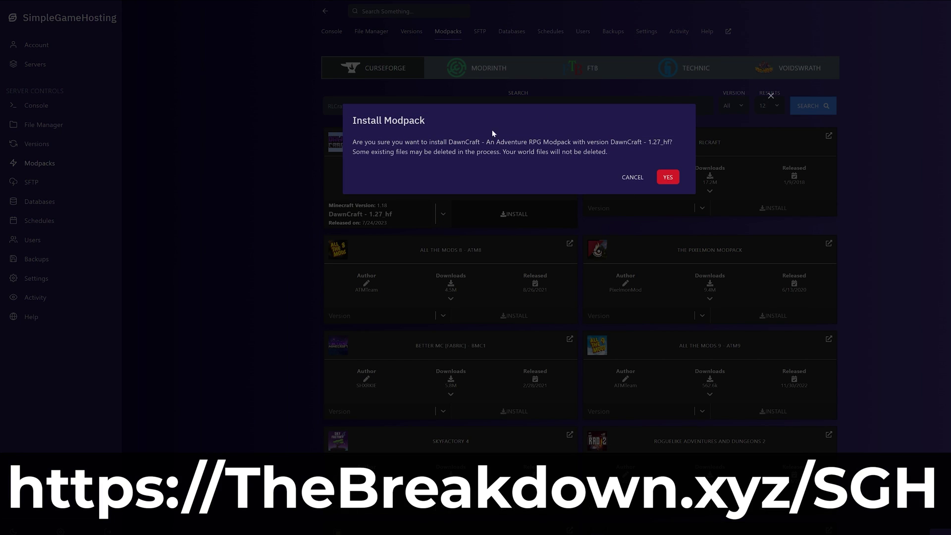
left_click(633, 177)
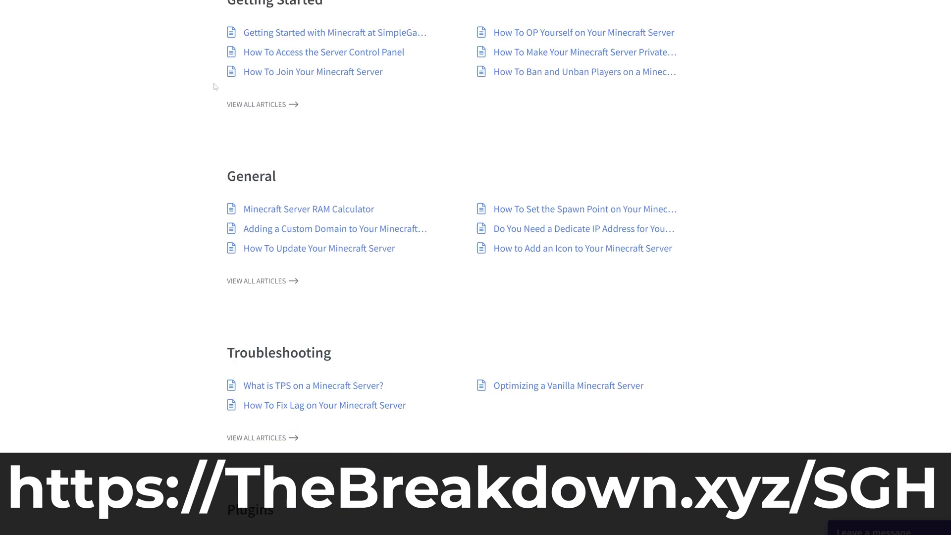
Scroll the version list, then start and cancel installing Vanilla 1.20.1
scroll(206, 78, "down", 5)
scroll(202, 76, "up", 1)
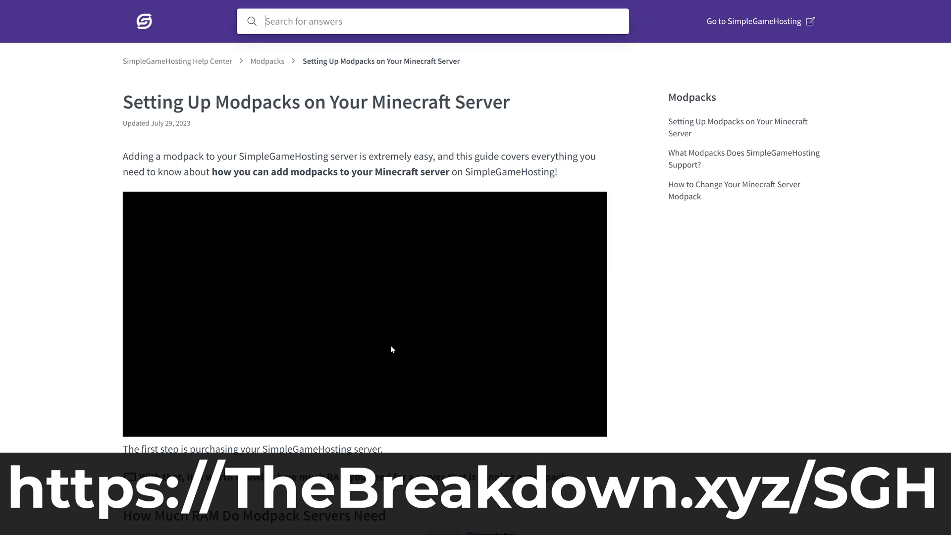
scroll(108, 280, "down", 3)
scroll(108, 280, "down", 7)
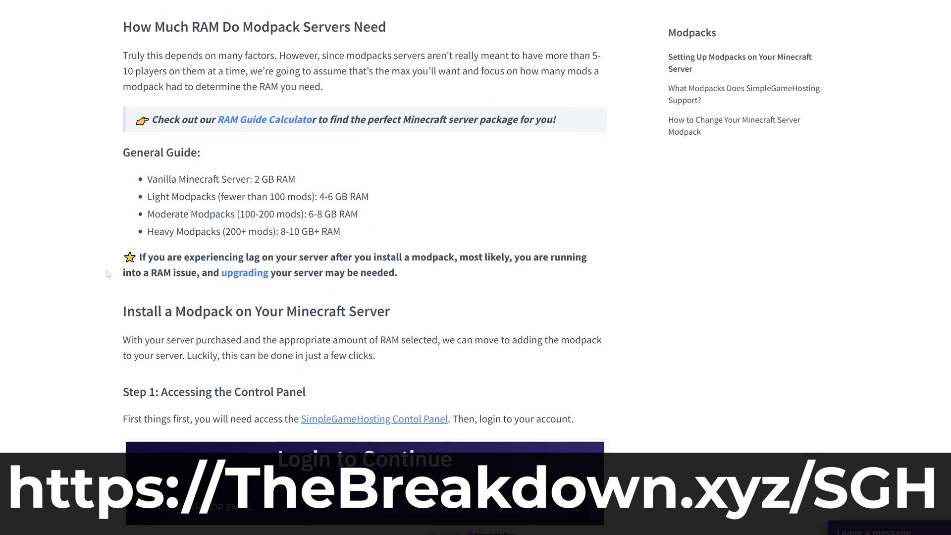
scroll(108, 271, "down", 7)
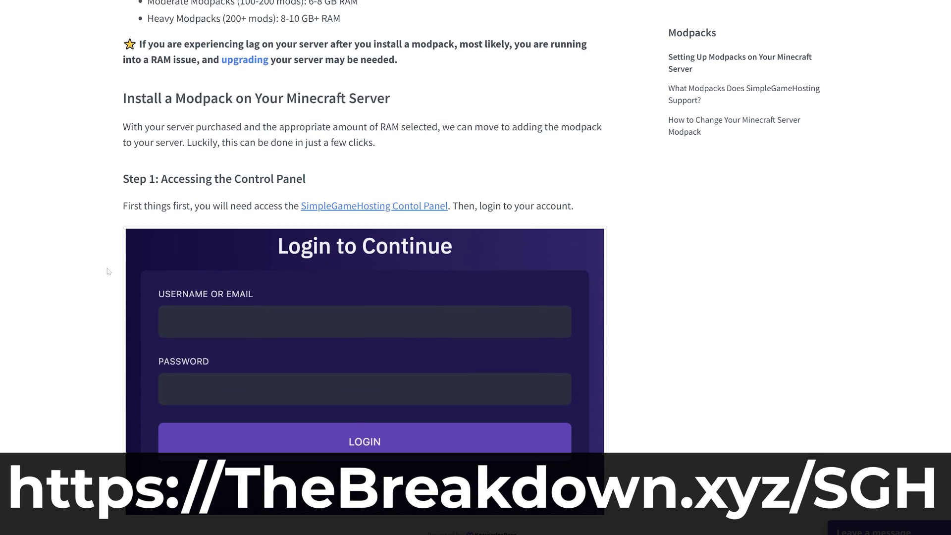
scroll(108, 272, "down", 2)
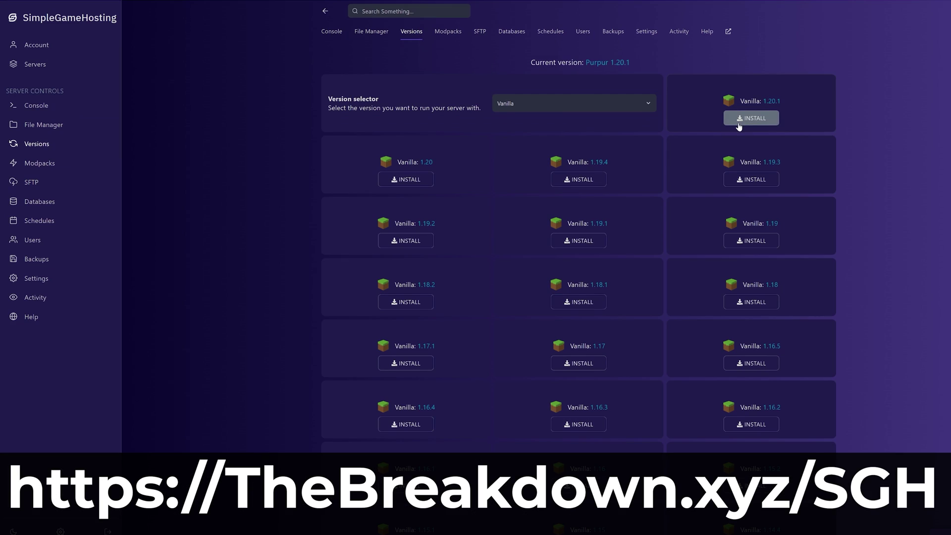
left_click(751, 118)
left_click(618, 188)
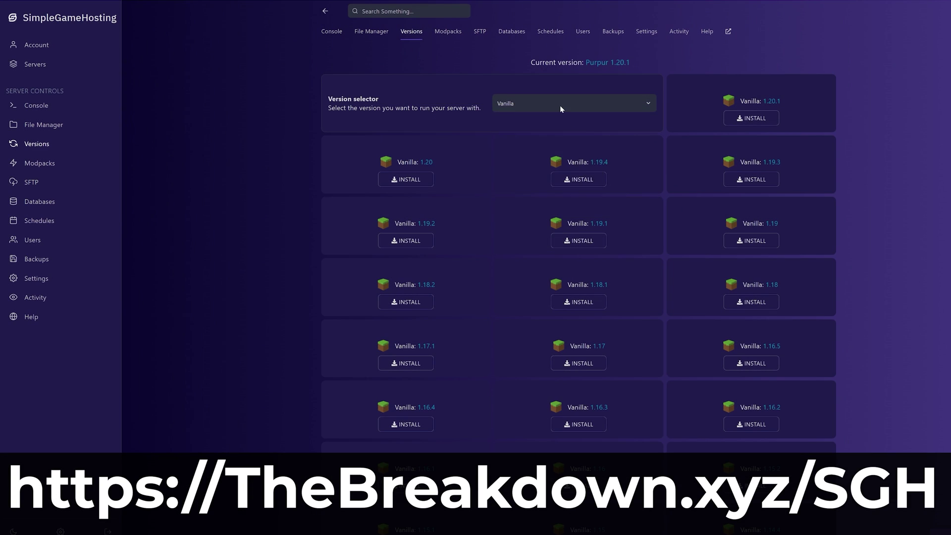
Switch to Purpur, bring up the Purpur 1.20.1 install prompt, and select the Java & Bedrock tagline
left_click(560, 104)
left_click(559, 148)
left_click(751, 118)
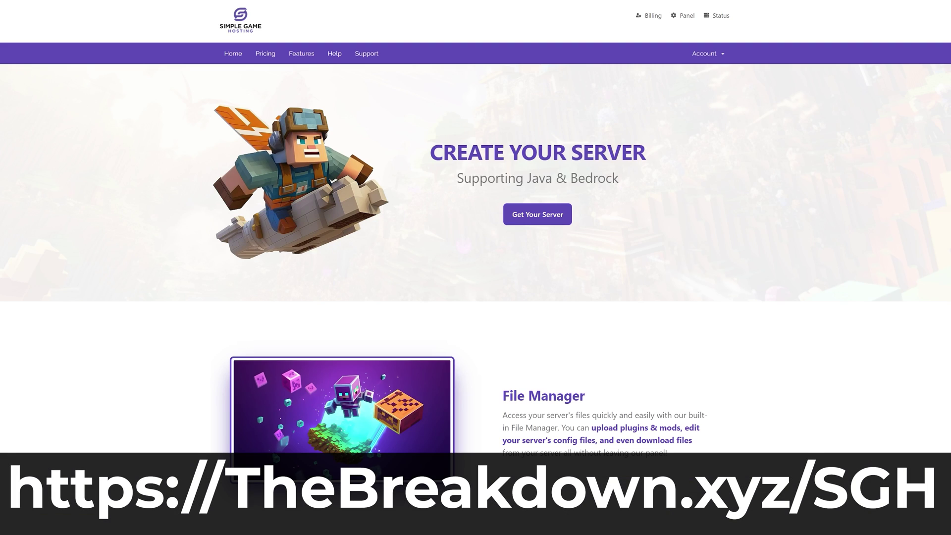
left_click_drag(456, 178, 624, 177)
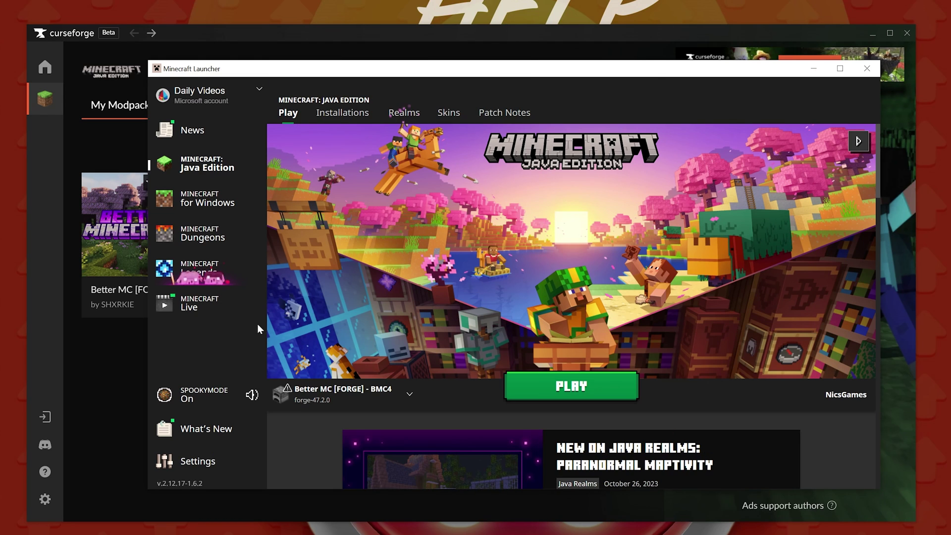
Confirm Better MC's JVM arguments still use -Xmx10560m, cancel the editor, and launch it
left_click(342, 113)
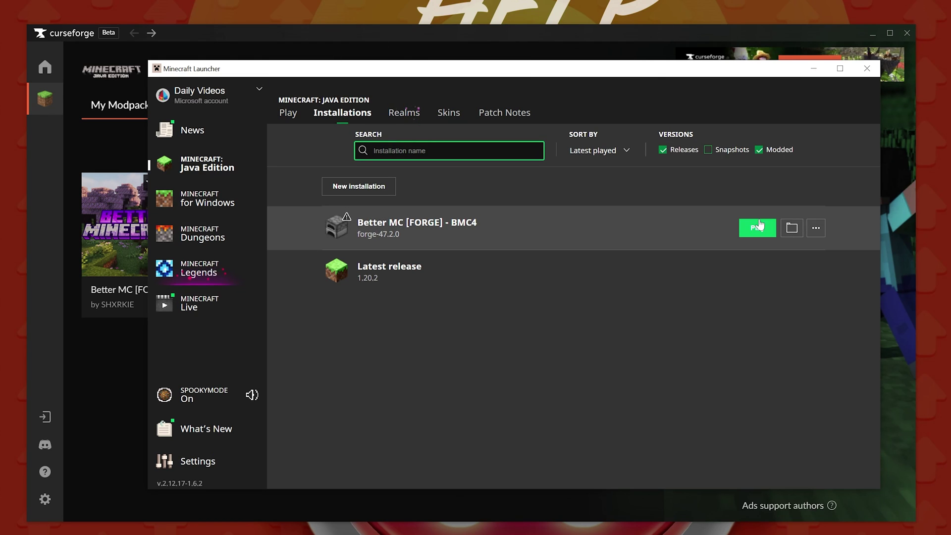
left_click(815, 228)
left_click(789, 250)
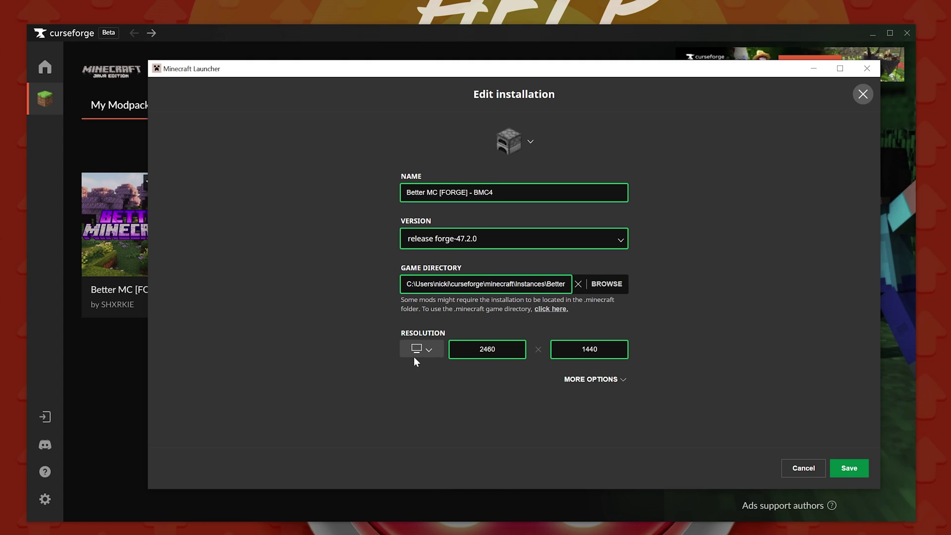
left_click(415, 354)
left_click(420, 324)
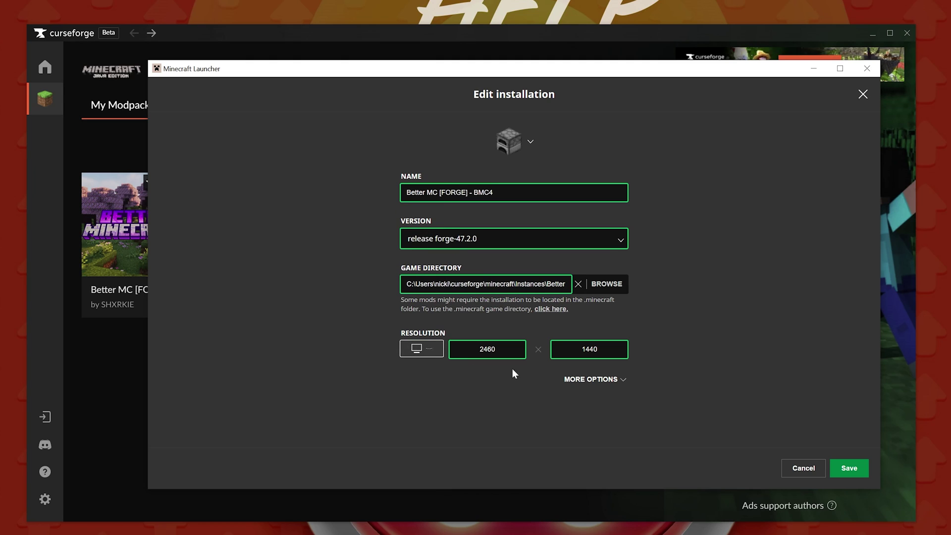
left_click(591, 379)
scroll(748, 365, "down", 1)
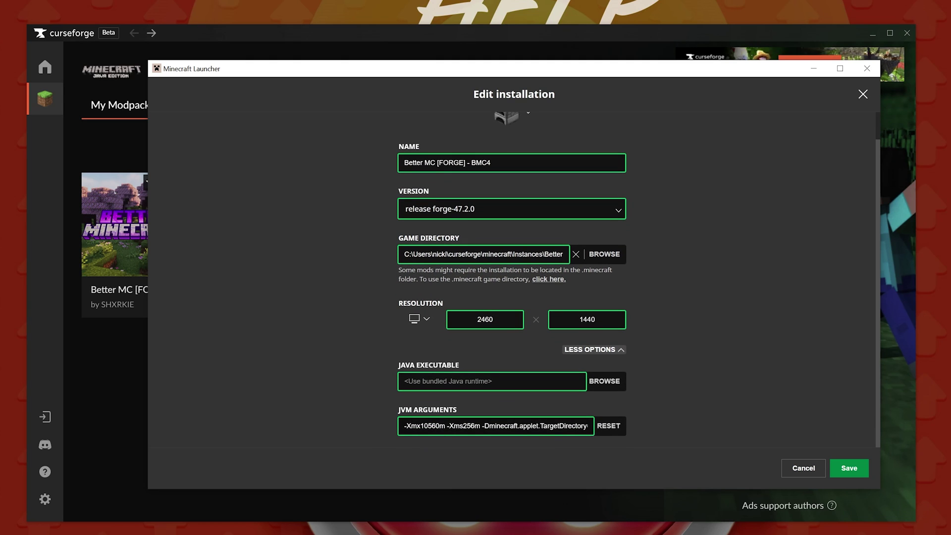
left_click_drag(420, 426, 436, 425)
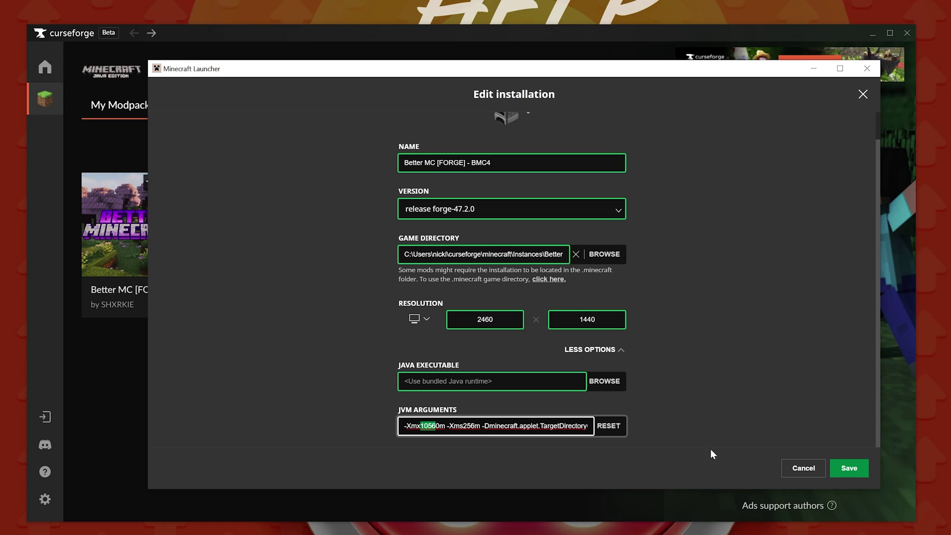
left_click(799, 464)
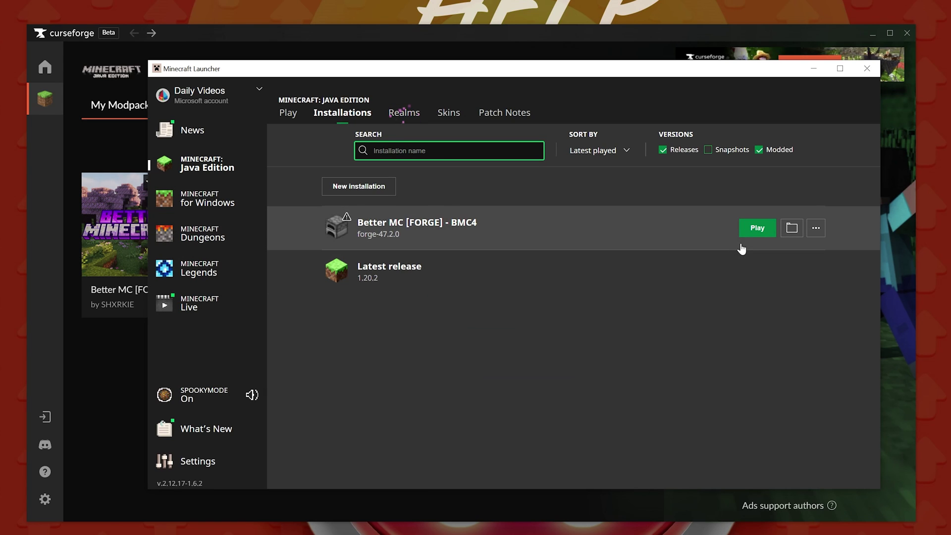
left_click(748, 228)
Confirm the modded installation and proceed past the 10560 MB memory warning
left_click(638, 346)
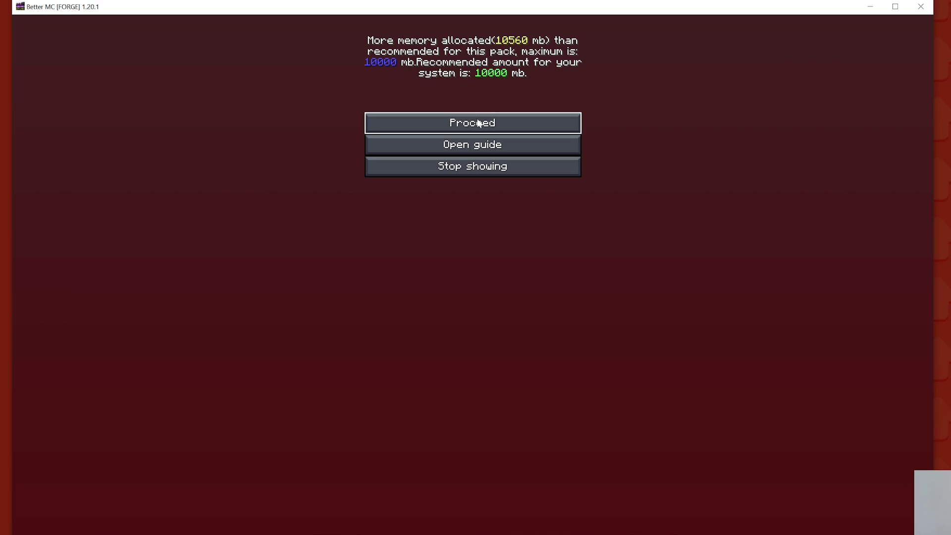
left_click(476, 127)
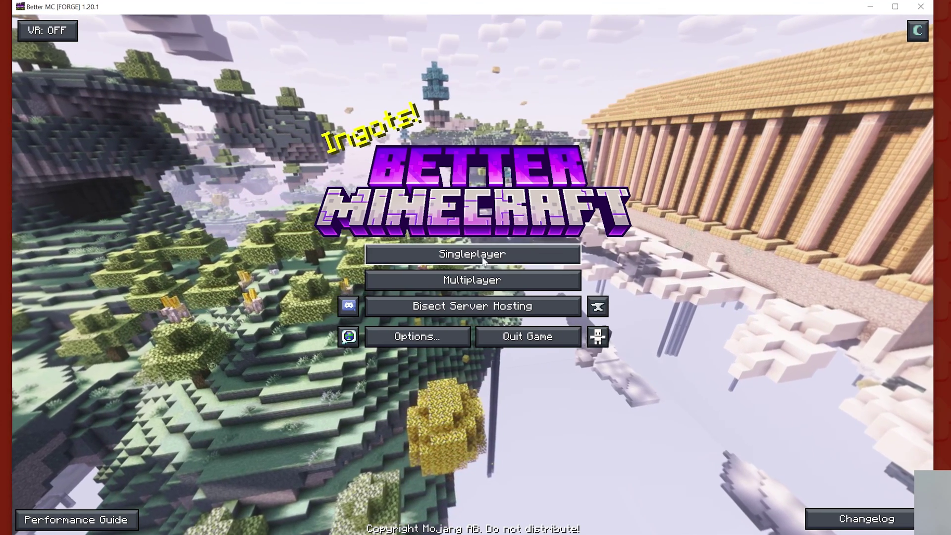
Load a singleplayer world and show the F3 debug overlay reporting 10560 MB maximum memory
left_click(462, 253)
double_click(459, 97)
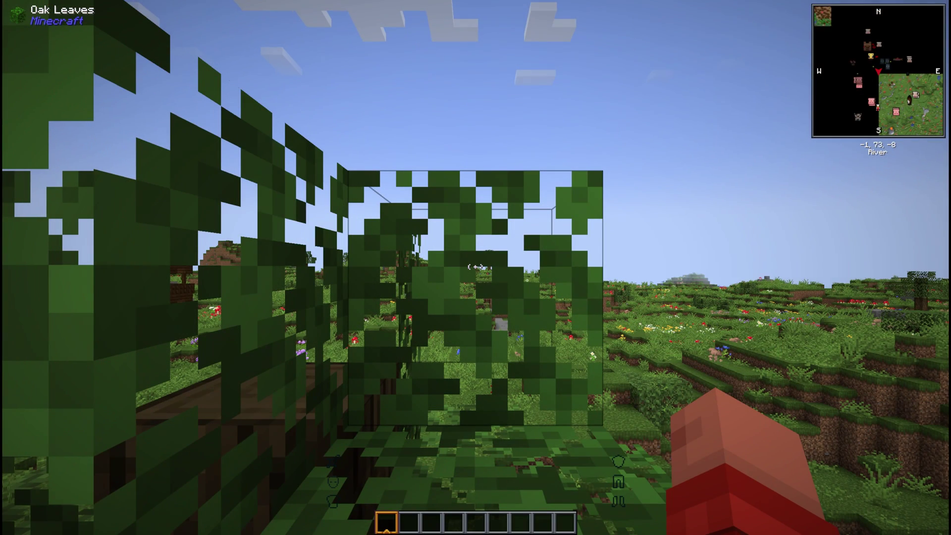
key("F3")
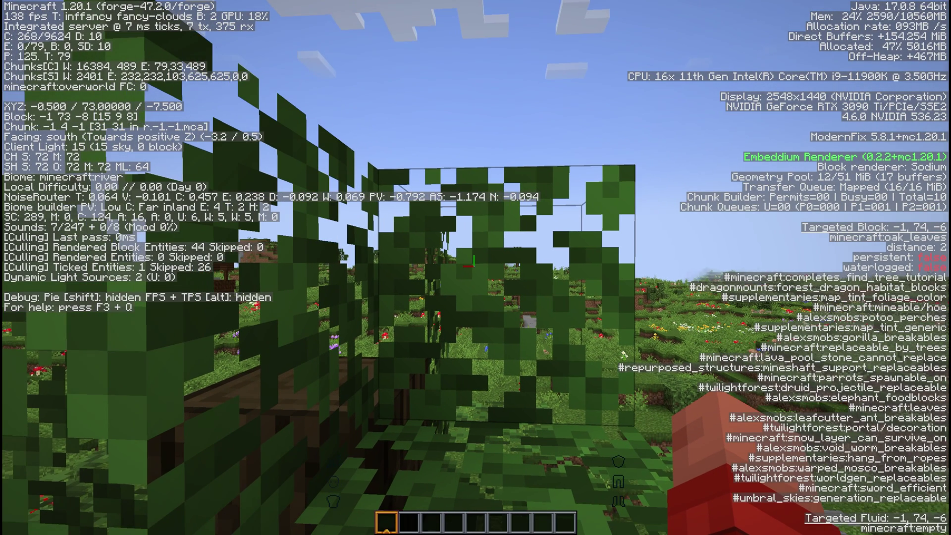
key("t")
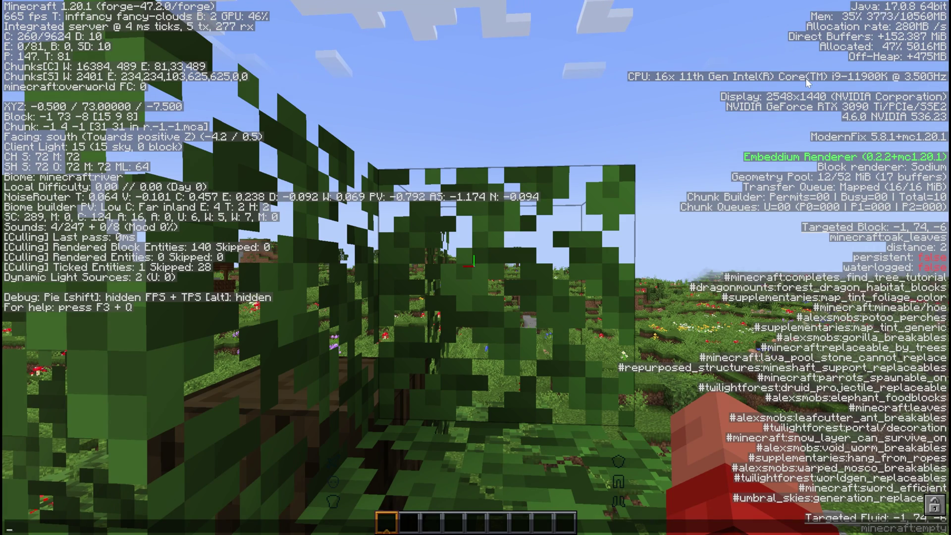
key("Escape")
Walk east past the village and across the plains into the tall grass
key("d")
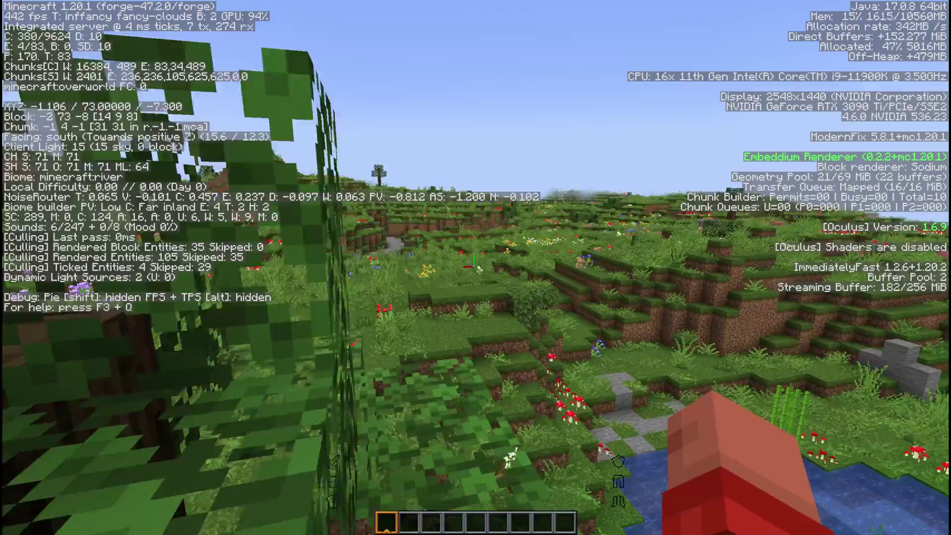
key("w")
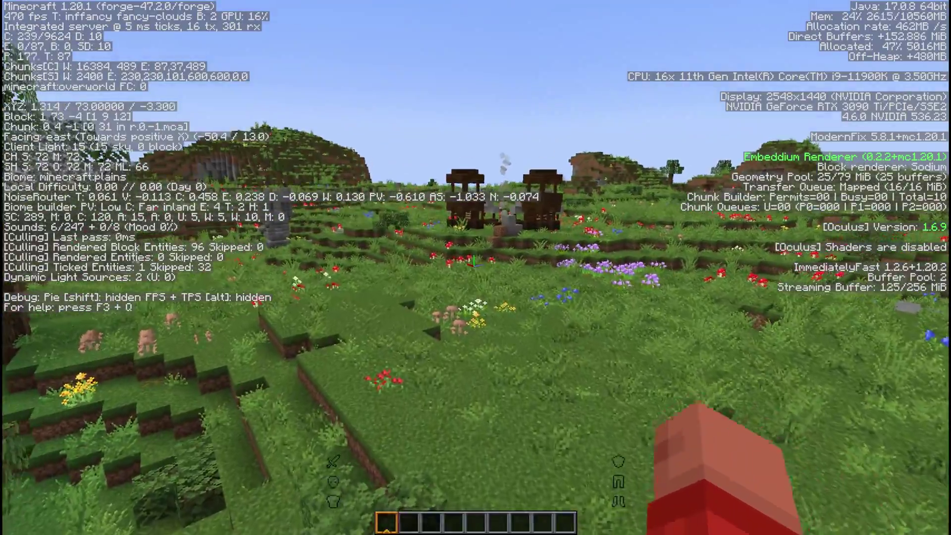
key("w")
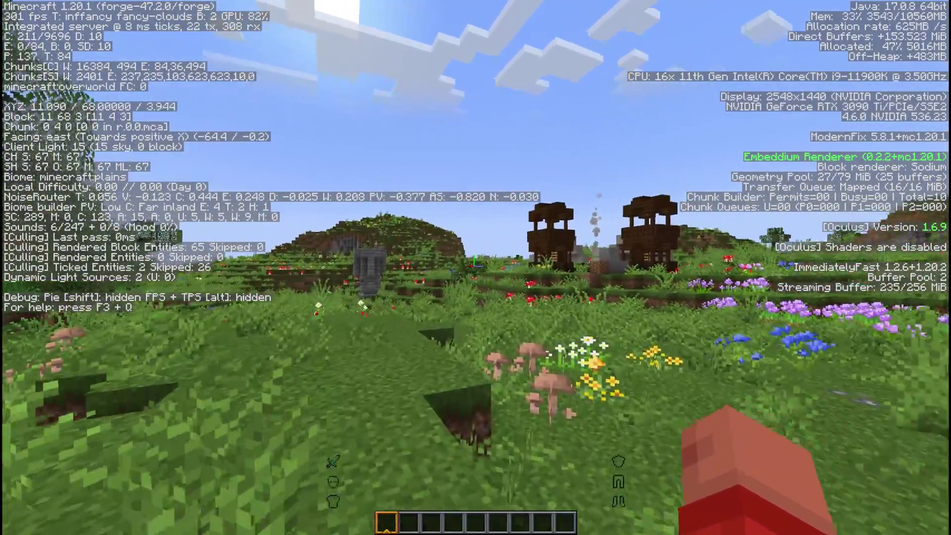
key("w")
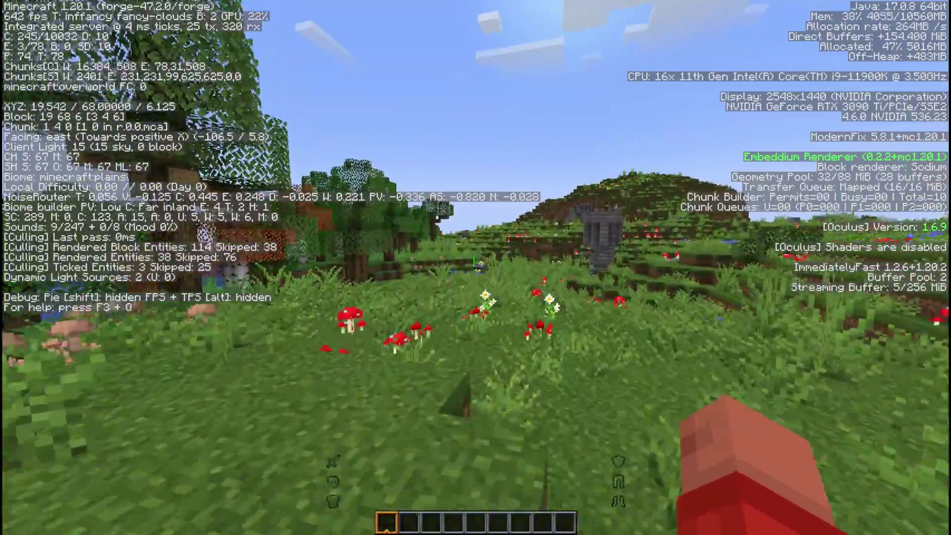
key("w")
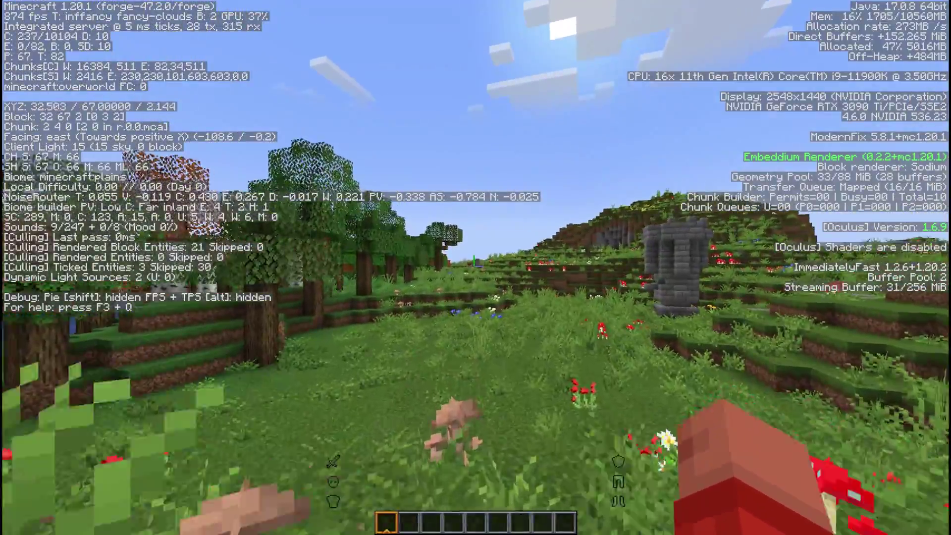
key("w")
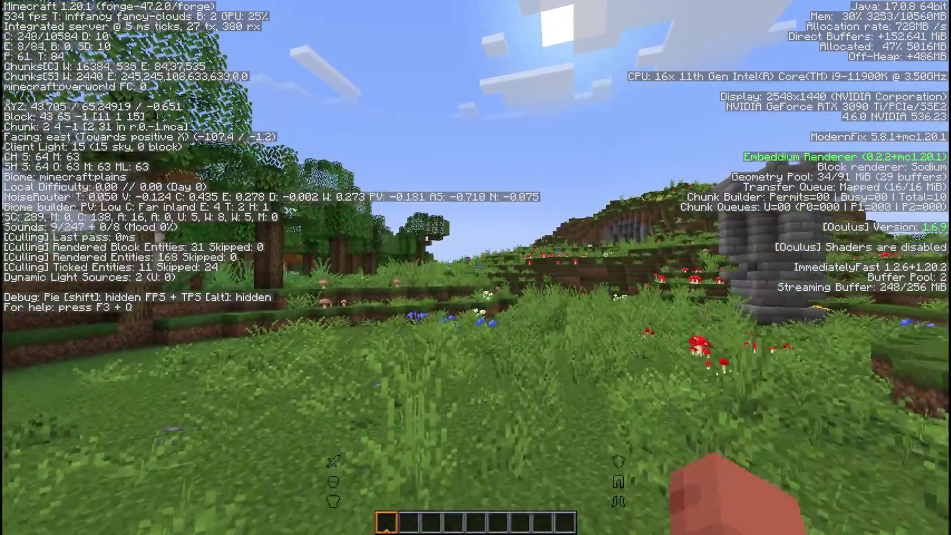
key("w")
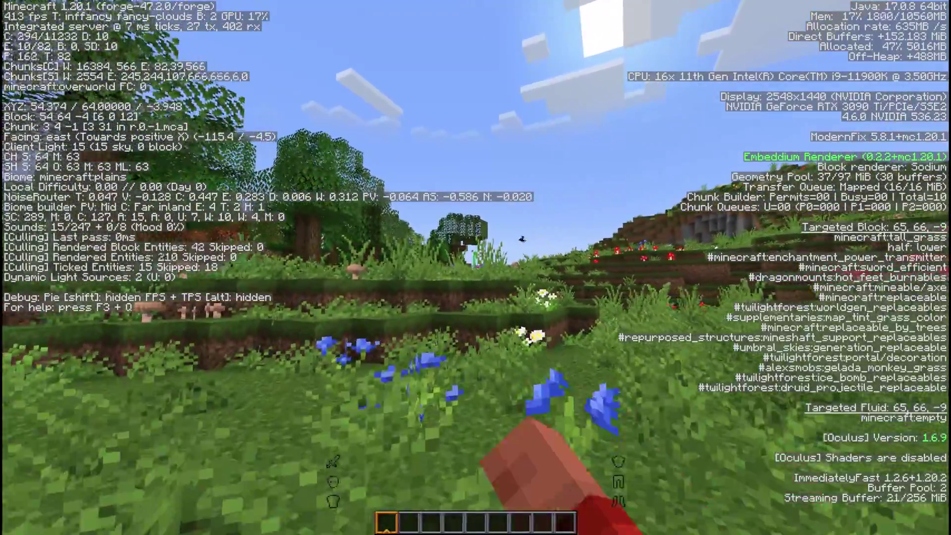